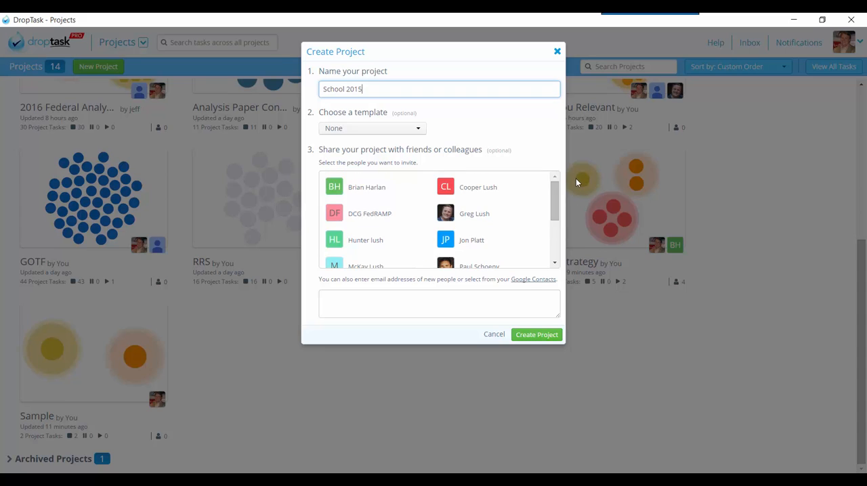
# Step: Create the project named School 2015 and open it
pyautogui.click(545, 335)
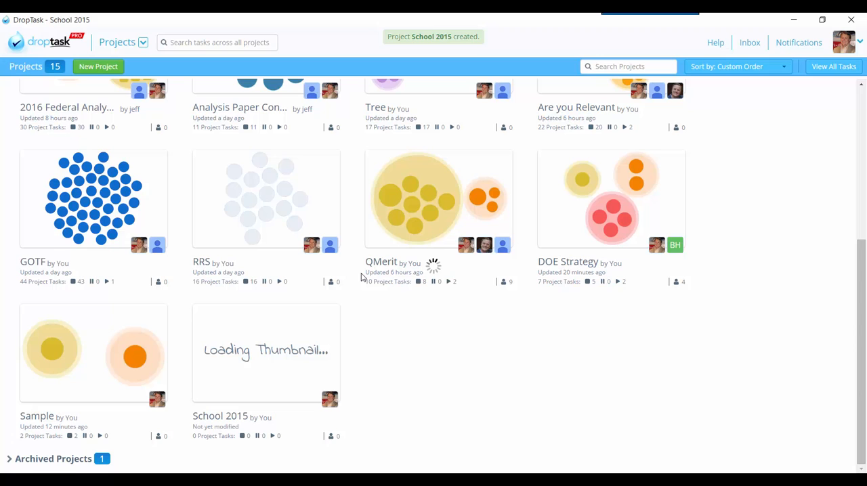
pyautogui.click(230, 422)
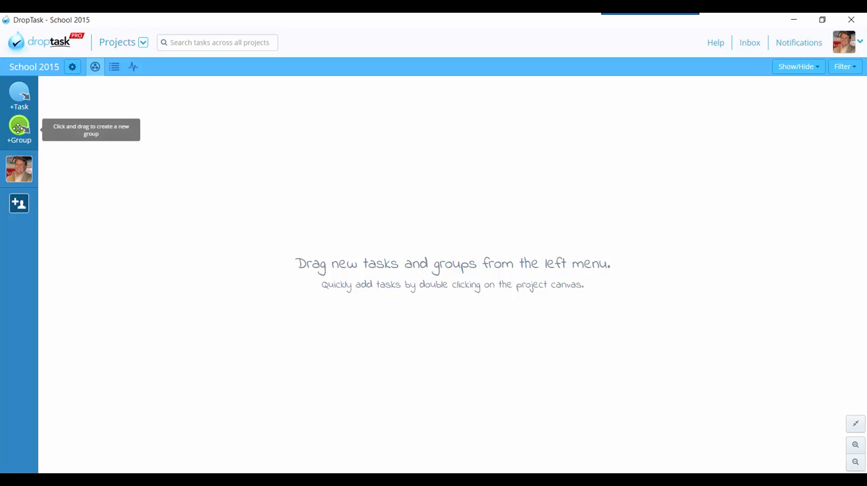
# Step: Add a group named History in the upper-left area of the project canvas
pyautogui.moveTo(19, 126); pyautogui.dragTo(165, 157)
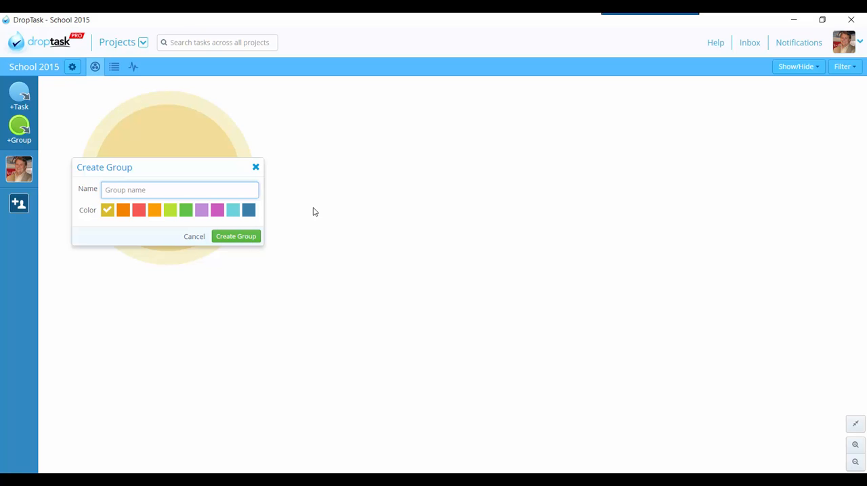
pyautogui.write('History')
pyautogui.press('Return')
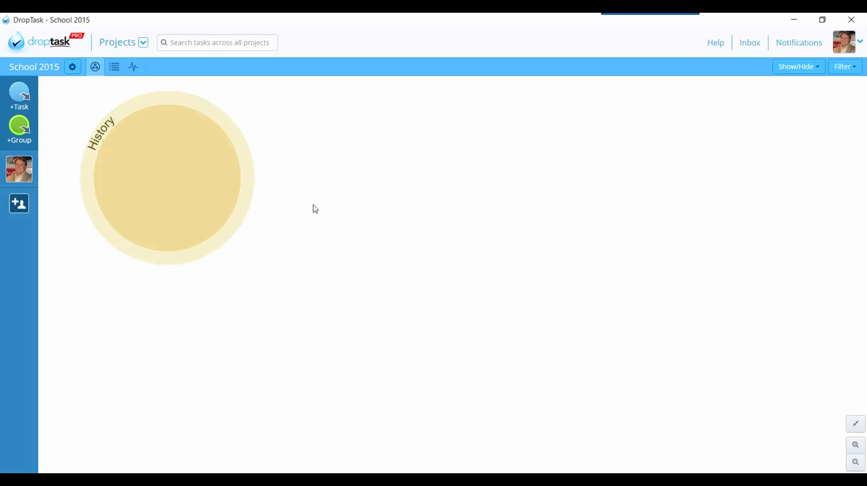
# Step: Add a group named English to the right of the History group
pyautogui.moveTo(127, 145); pyautogui.dragTo(414, 167)
pyautogui.write('English')
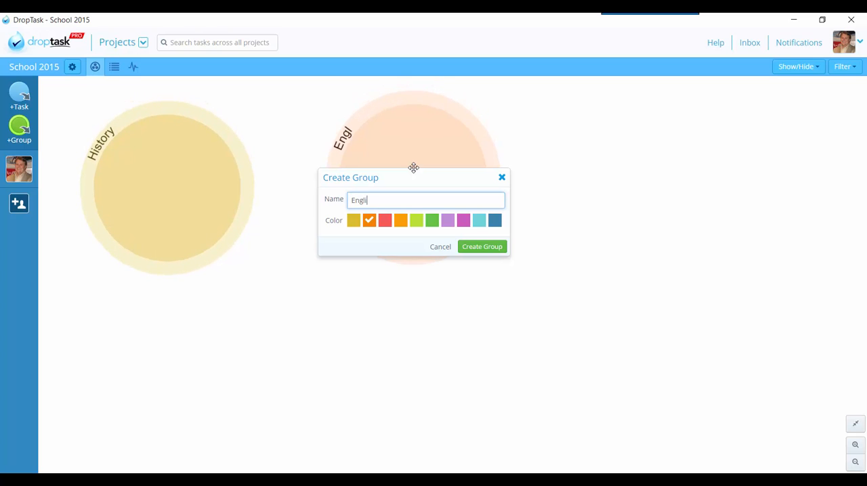
pyautogui.press('Return')
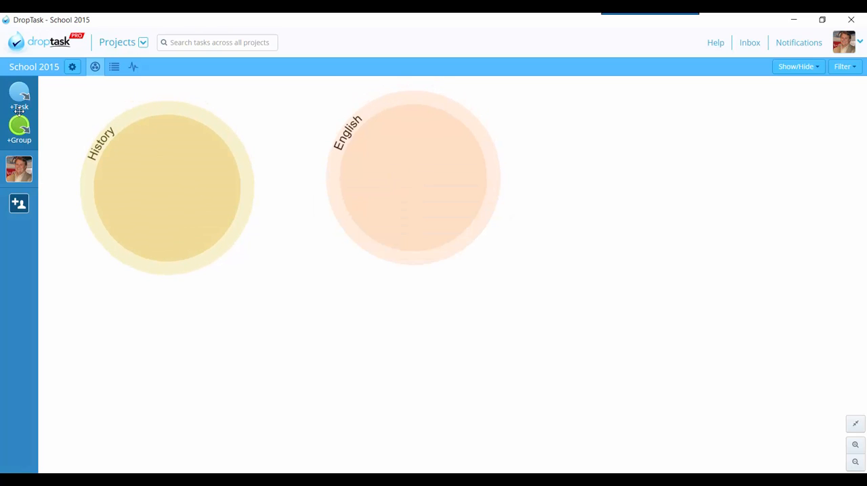
# Step: Add a group named Social Studies below and between the History and English groups
pyautogui.moveTo(19, 119); pyautogui.dragTo(325, 329)
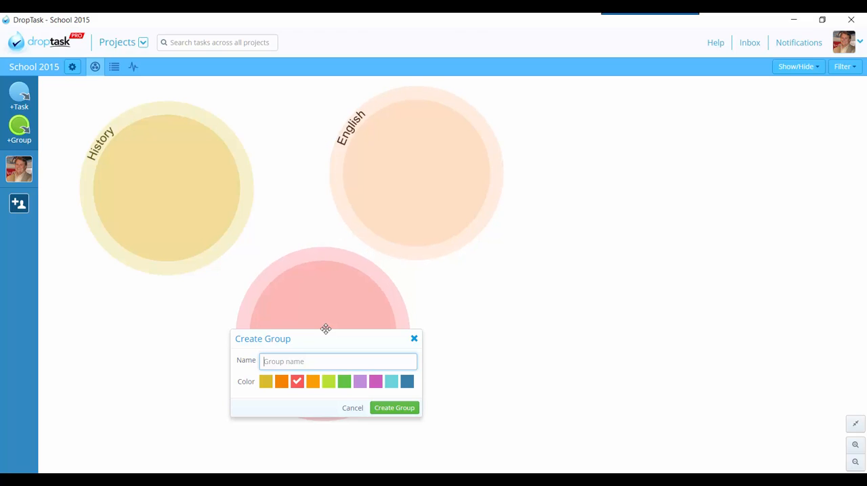
pyautogui.write('Social Studies')
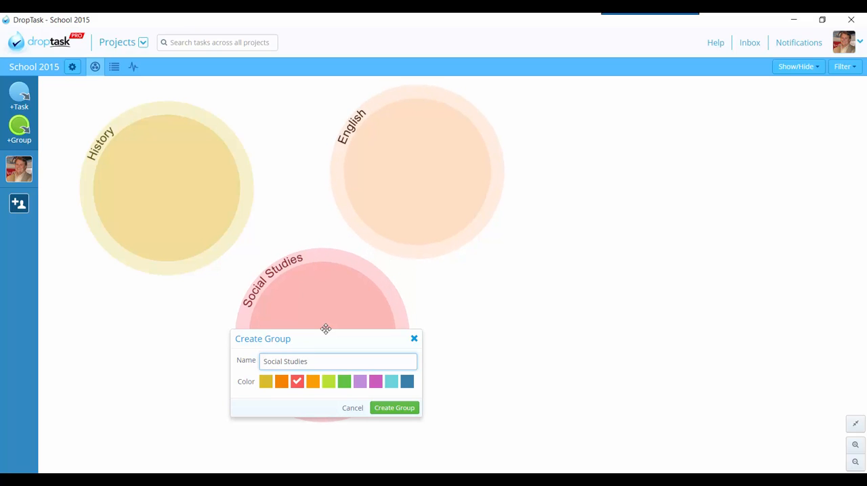
pyautogui.press('Return')
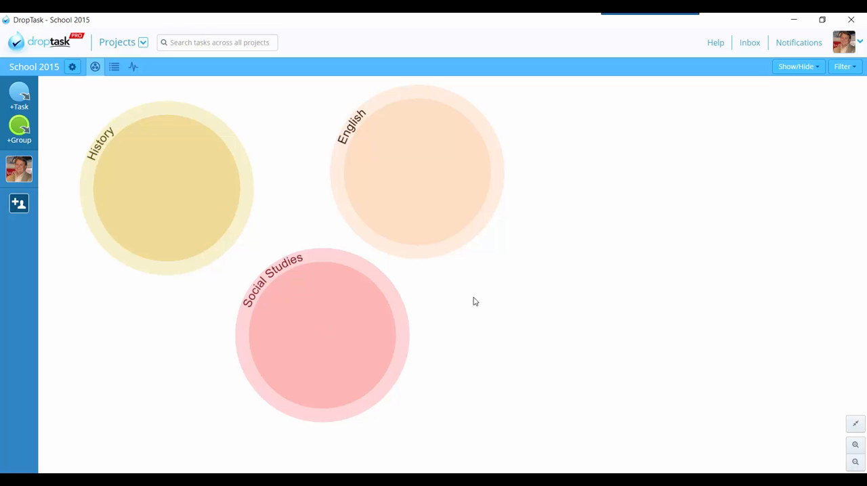
pyautogui.moveTo(382, 223)
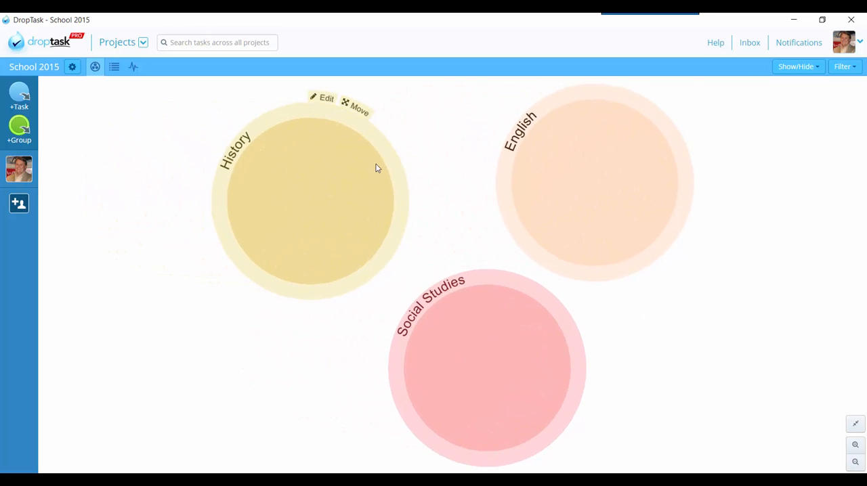
pyautogui.click(347, 98)
pyautogui.click(503, 97)
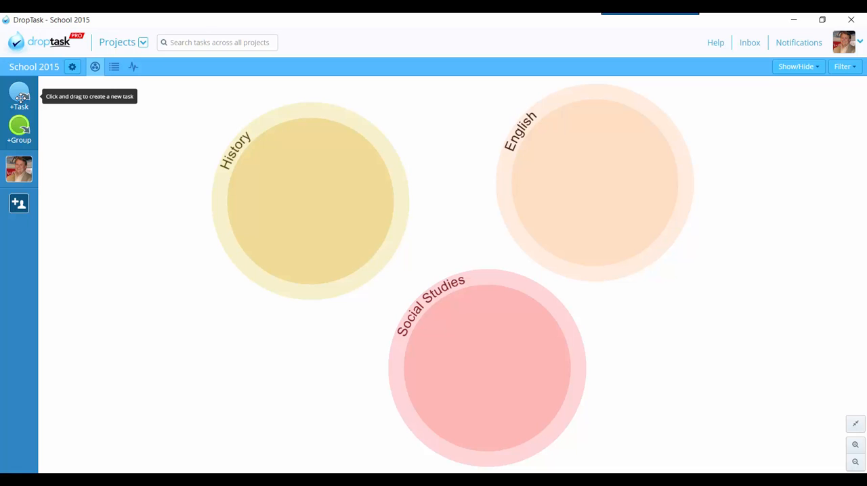
# Step: Create a task titled US Civil War Paper inside the History group
pyautogui.moveTo(21, 96); pyautogui.dragTo(291, 186)
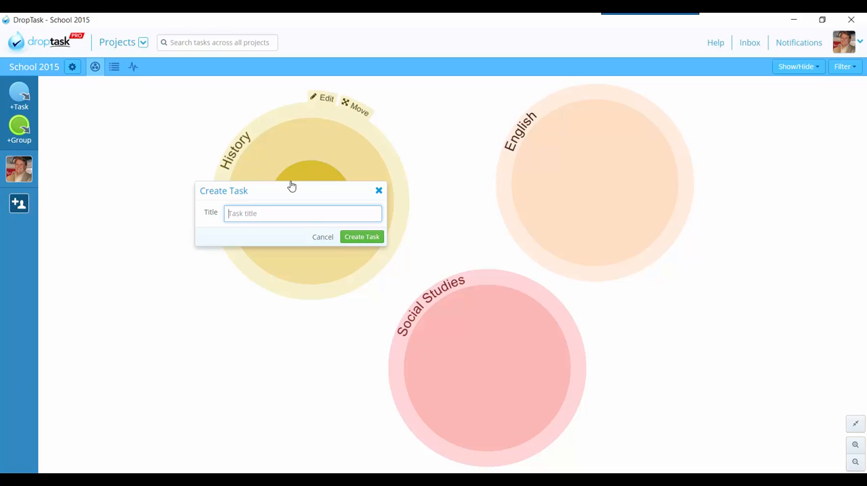
pyautogui.write('US Civil War Paper')
pyautogui.press('Return')
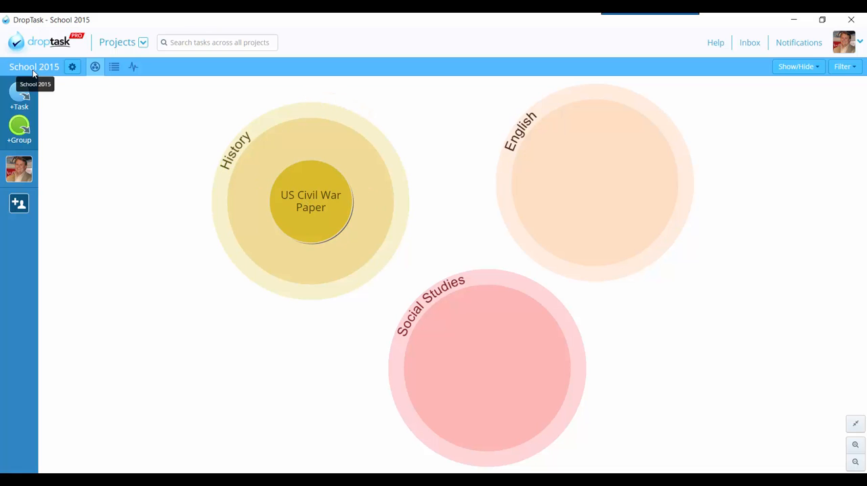
# Step: Set the due date of the US Civil War Paper task to 11 December 2015 and save it
pyautogui.click(309, 201)
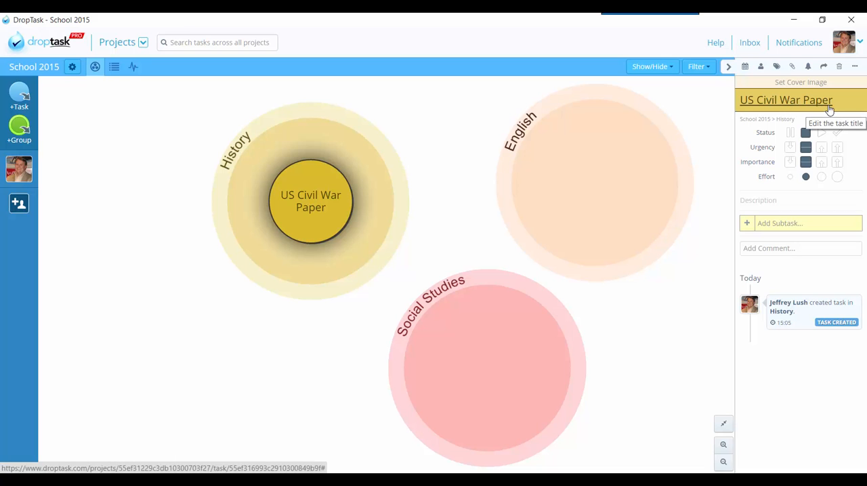
pyautogui.click(744, 67)
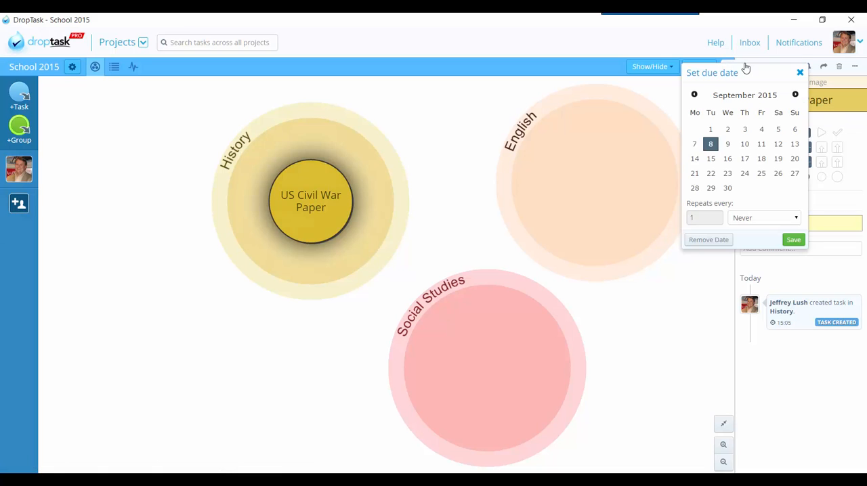
pyautogui.click(794, 95)
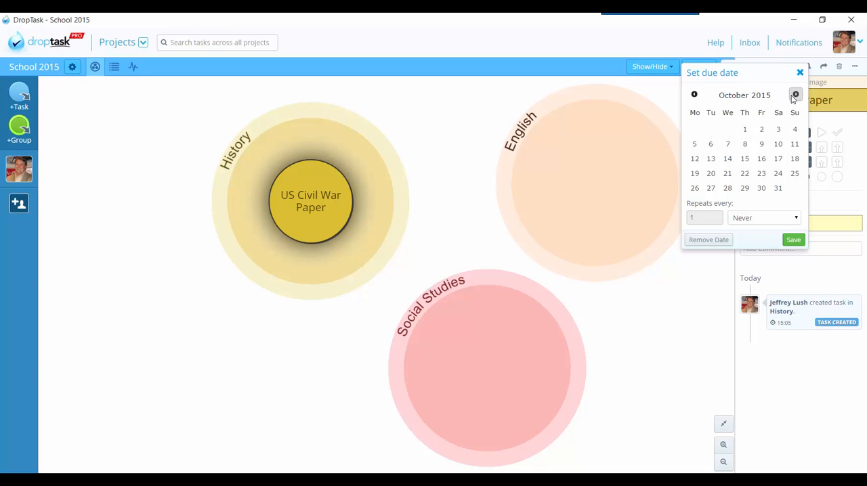
pyautogui.click(794, 95)
pyautogui.click(795, 95)
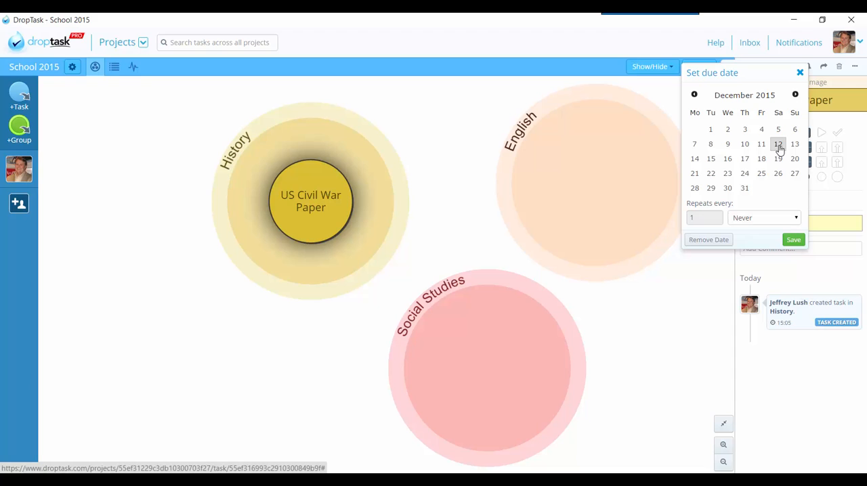
pyautogui.click(762, 144)
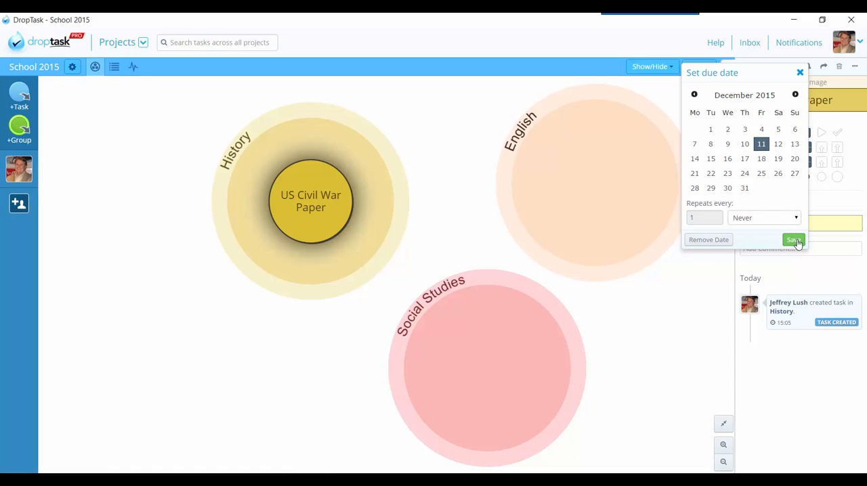
pyautogui.click(793, 240)
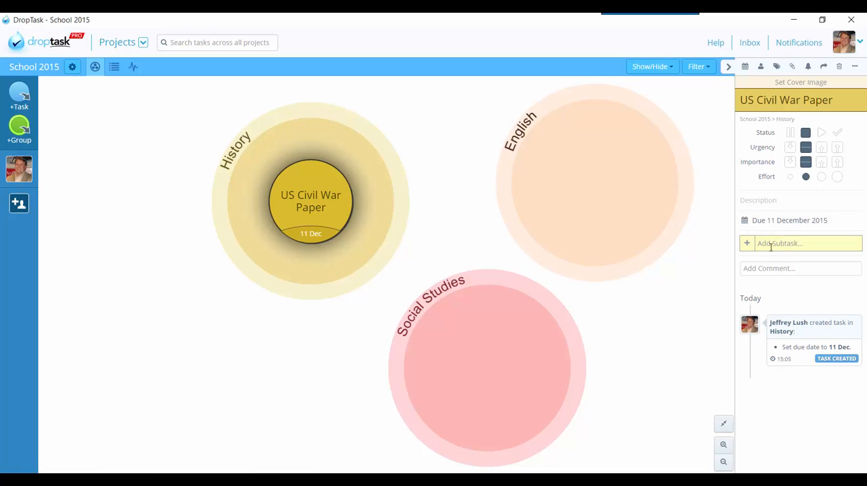
# Step: Add the subtasks Research and First Draft to the US Civil War Paper task
pyautogui.write('Resea')
pyautogui.press('BackSpace')
pyautogui.press('BackSpace')
pyautogui.press('BackSpace')
pyautogui.press('BackSpace')
pyautogui.write('eaearch')
pyautogui.press('Return')
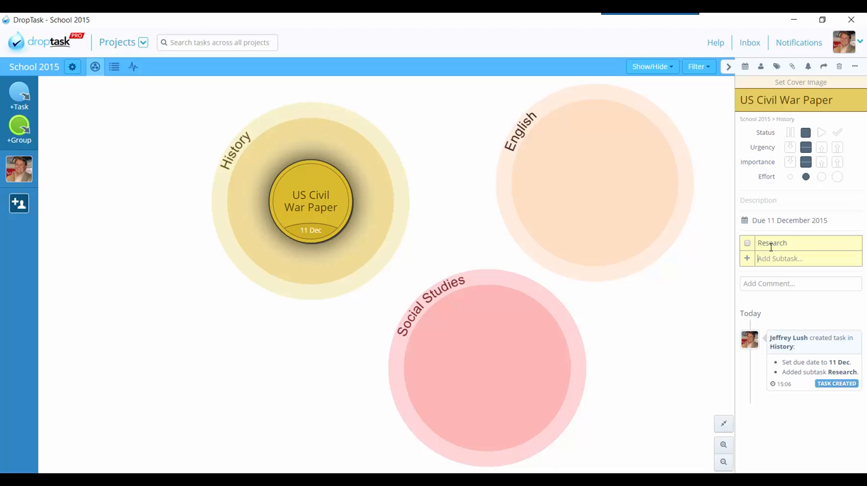
pyautogui.write('First Draft')
pyautogui.press('Return')
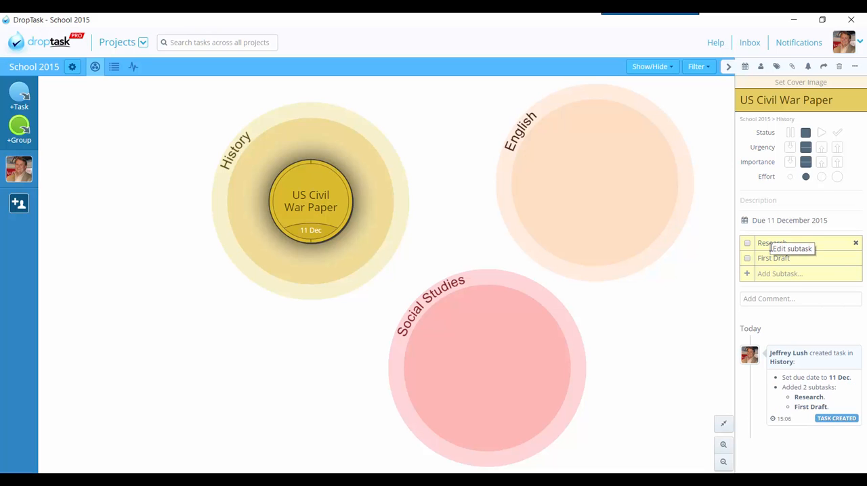
# Step: Add a third subtask named Edit First Draft to the US Civil War Paper task
pyautogui.write('Edit First Draft')
pyautogui.press('Return')
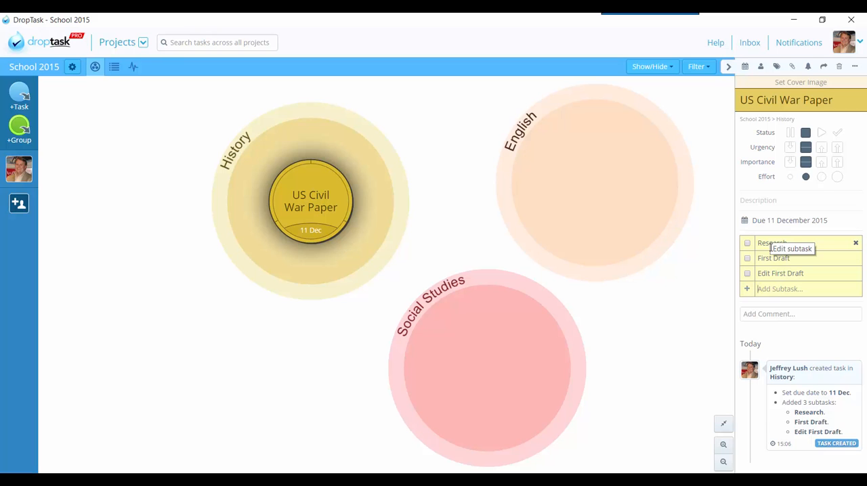
# Step: Add the subtasks Build TOC and Submit paper to the end of the subtask list
pyautogui.write('Build TOC')
pyautogui.press('Return')
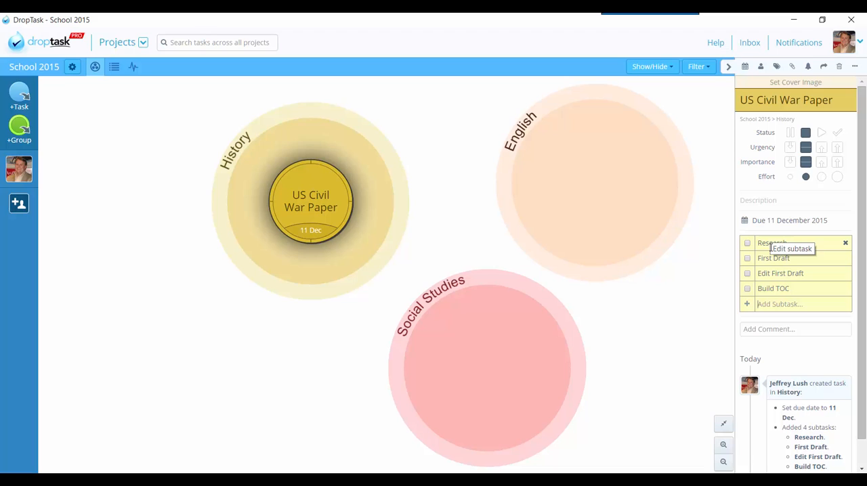
pyautogui.write('Submit paper')
pyautogui.press('Return')
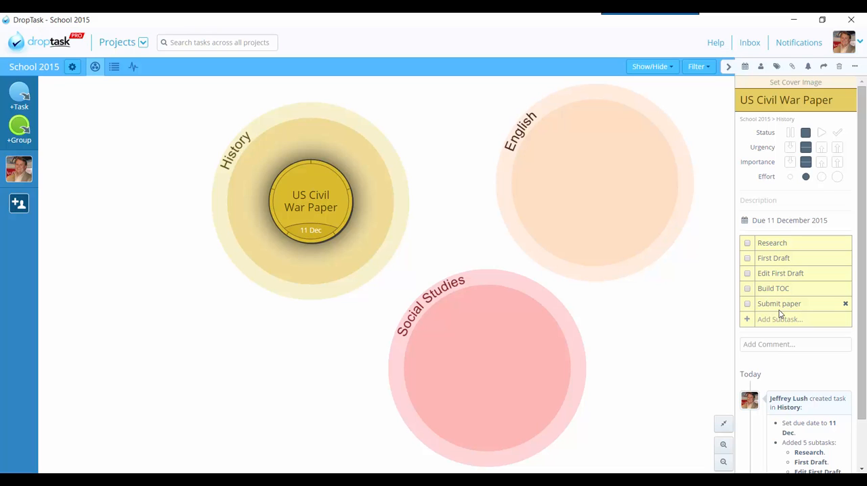
# Step: Check the system calendar from September to December 2015 and append the date 9/18 to the Research subtask
pyautogui.click(773, 244)
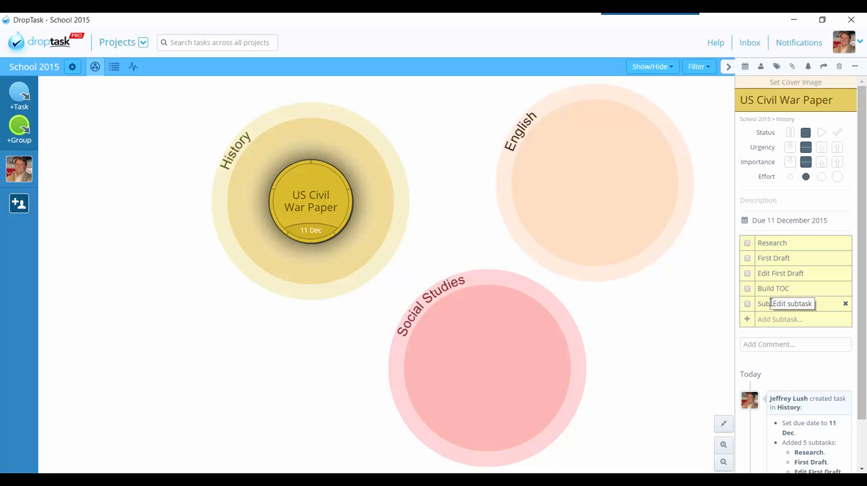
pyautogui.click(796, 243)
pyautogui.click(830, 480)
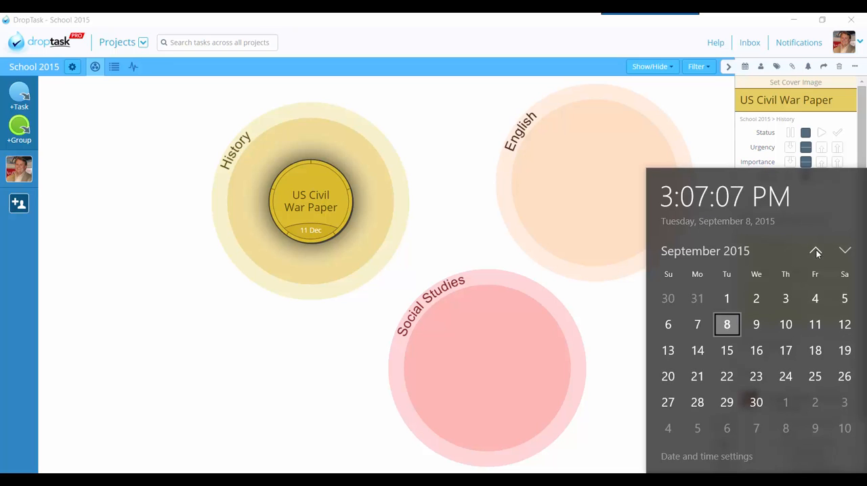
pyautogui.click(853, 251)
pyautogui.click(853, 253)
pyautogui.click(852, 252)
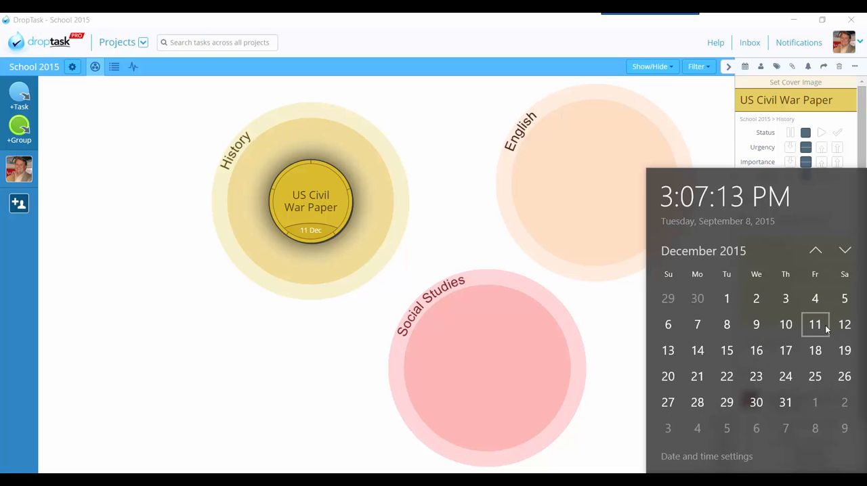
pyautogui.click(816, 252)
pyautogui.click(816, 252)
pyautogui.click(816, 251)
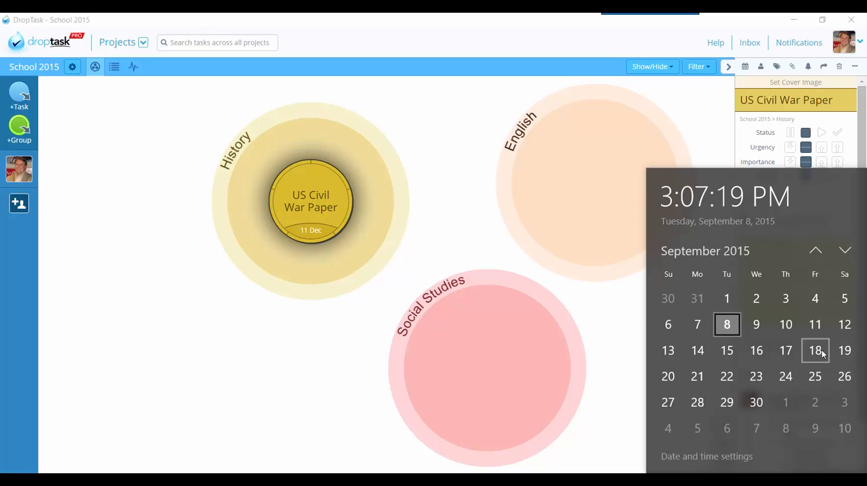
pyautogui.click(612, 304)
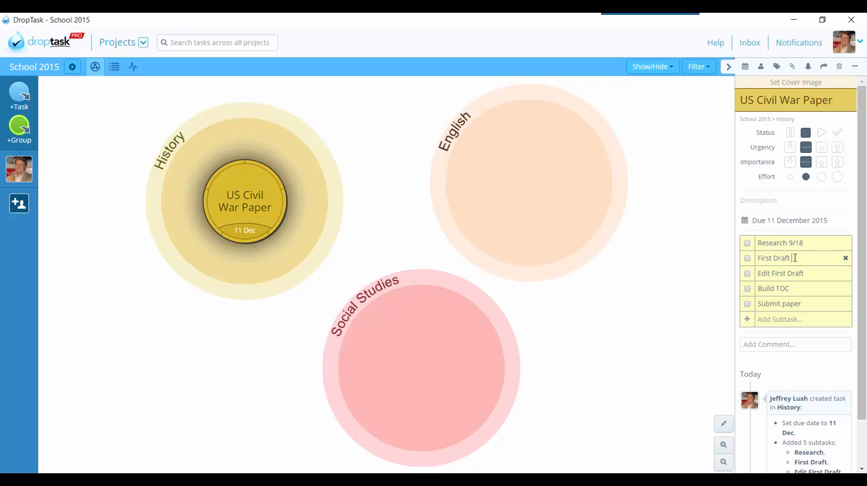
# Step: Append the date 9/30 to the First Draft subtask and 10/10 to the Edit First Draft subtask
pyautogui.write('/23')
pyautogui.write('/30')
pyautogui.click(817, 273)
pyautogui.write('10/10')
# Step: Extend the Build TOC subtask to "Build TOC, Finalize paper 11/10" and append 12/5 to the Submit paper subtask
pyautogui.click(799, 288)
pyautogui.write('Finalize paper')
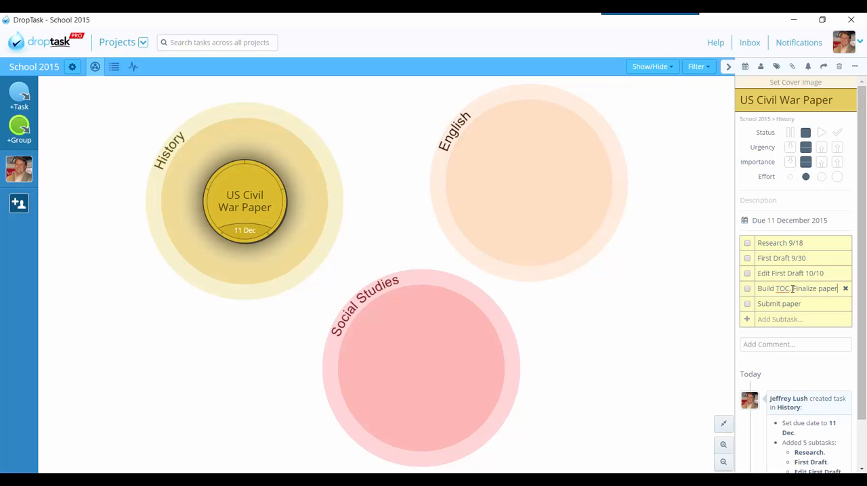
pyautogui.write(' 11/10')
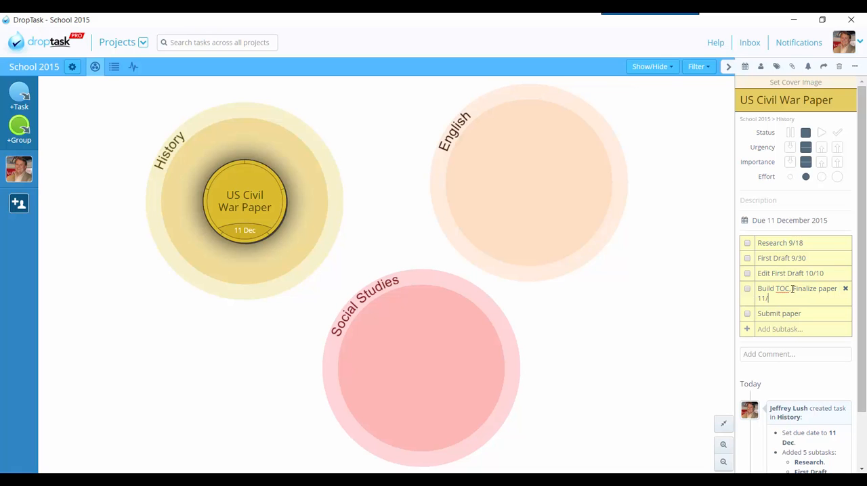
pyautogui.click(817, 313)
pyautogui.write('12/5')
# Step: Set a reminder on the US Civil War Paper task for 12 September 2015 at 09:00 and save it
pyautogui.click(808, 66)
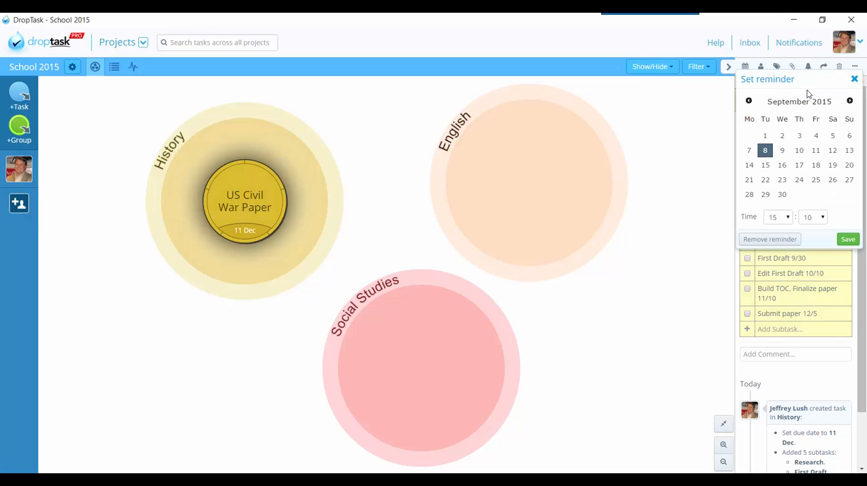
pyautogui.click(802, 152)
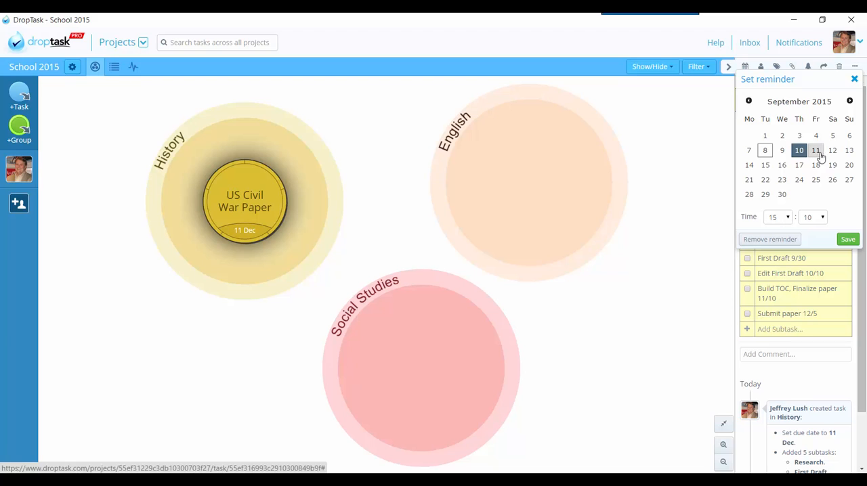
pyautogui.click(832, 150)
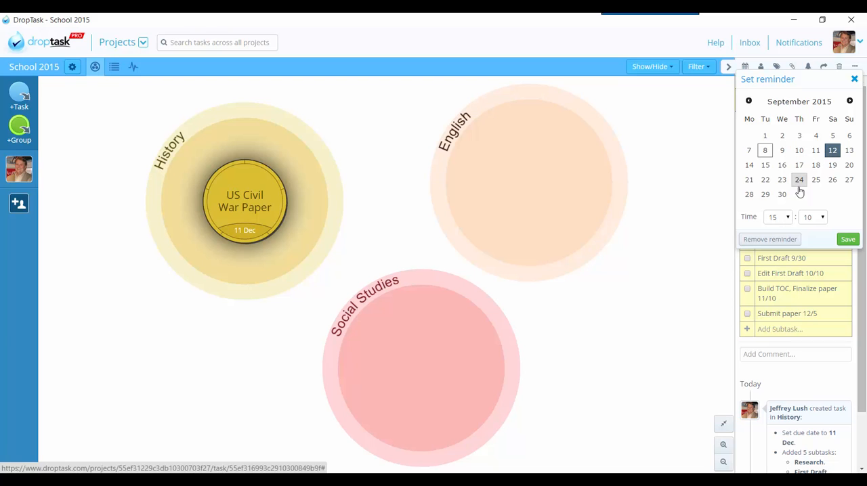
pyautogui.click(772, 222)
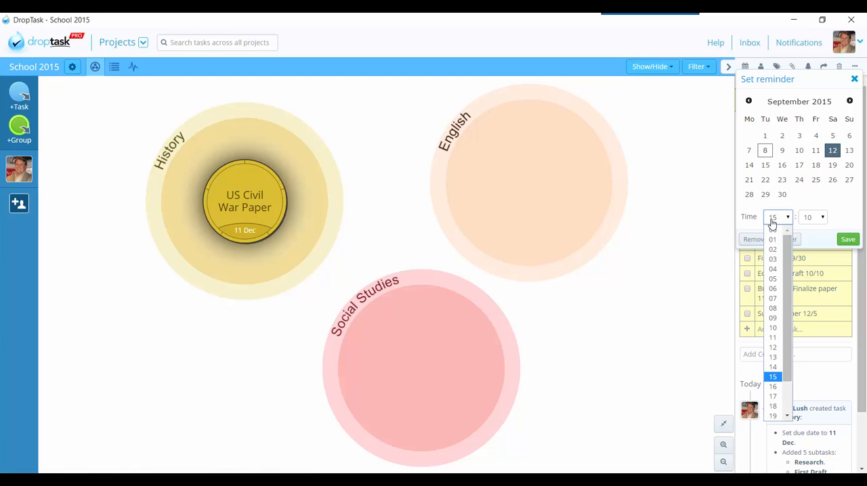
pyautogui.click(772, 318)
pyautogui.click(812, 218)
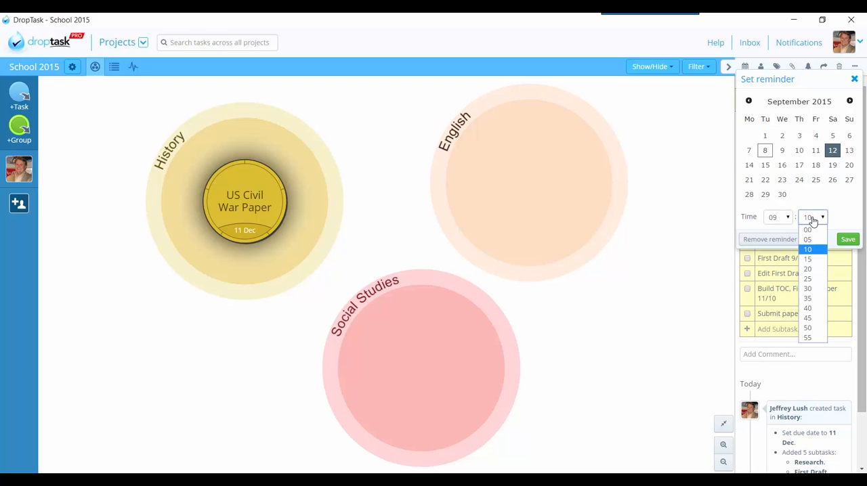
pyautogui.click(817, 231)
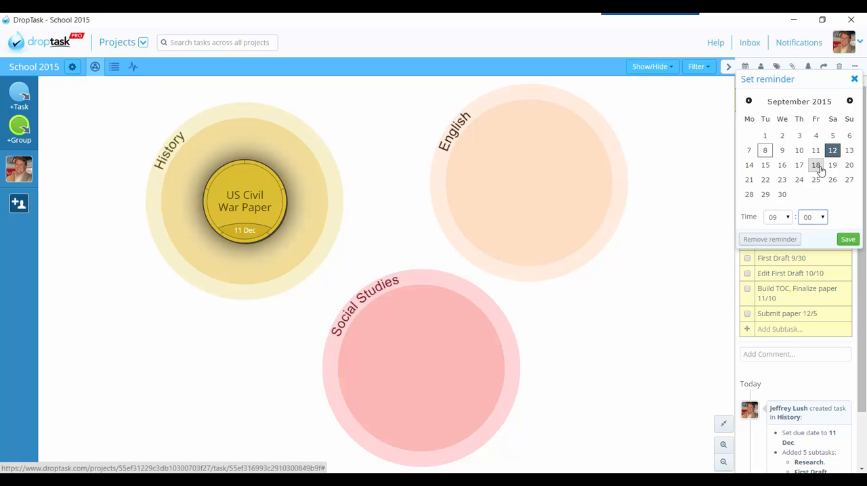
pyautogui.click(847, 239)
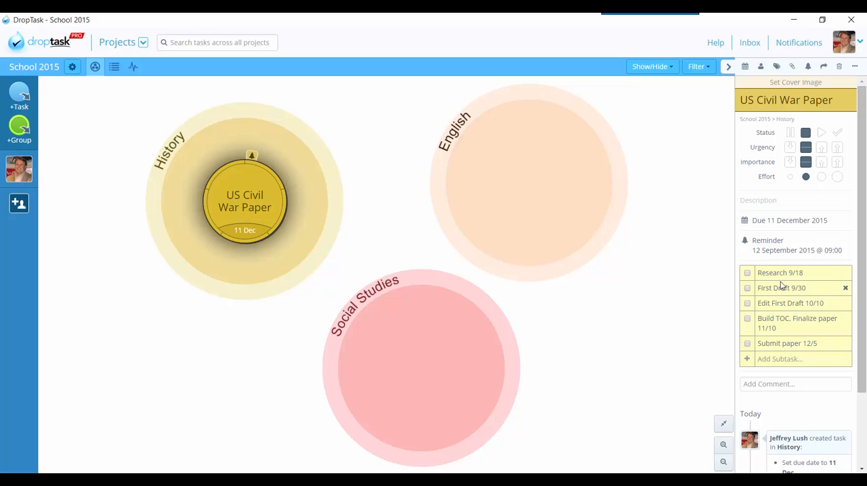
# Step: Save the comment "looked in library row 29-C and found Liincoln info" on the US Civil War Paper task
pyautogui.click(775, 385)
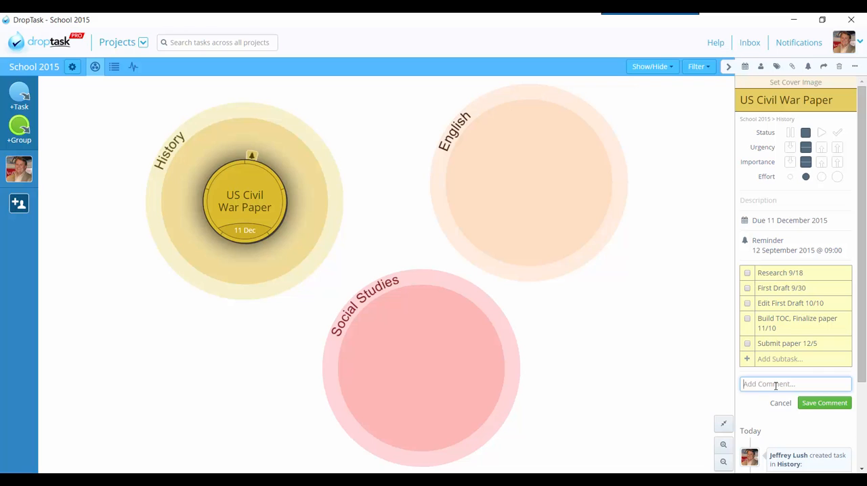
pyautogui.write('I')
pyautogui.write('ooked in ')
pyautogui.write('library row ')
pyautogui.write('29-C')
pyautogui.write(' and found')
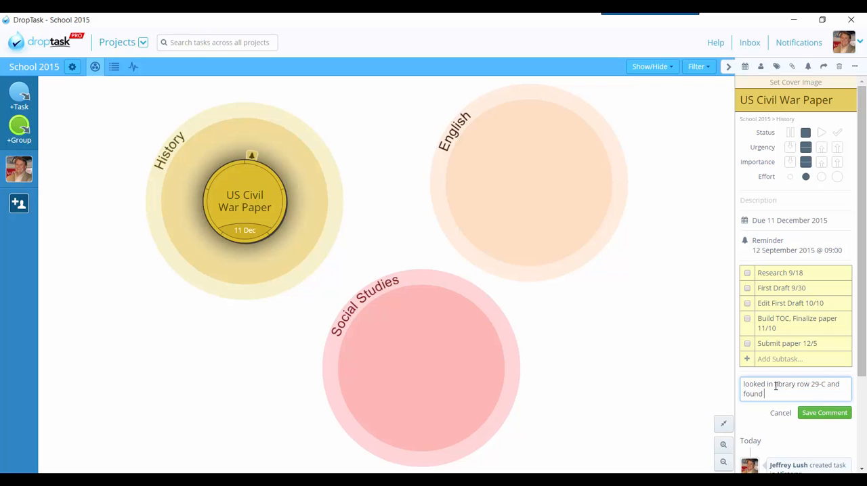
pyautogui.write(' Jefferso')
pyautogui.press('BackSpace')
pyautogui.press('BackSpace')
pyautogui.press('BackSpace')
pyautogui.press('BackSpace')
pyautogui.press('BackSpace')
pyautogui.press('BackSpace')
pyautogui.press('BackSpace')
pyautogui.press('BackSpace')
pyautogui.write('Liincoln inf')
pyautogui.click(816, 413)
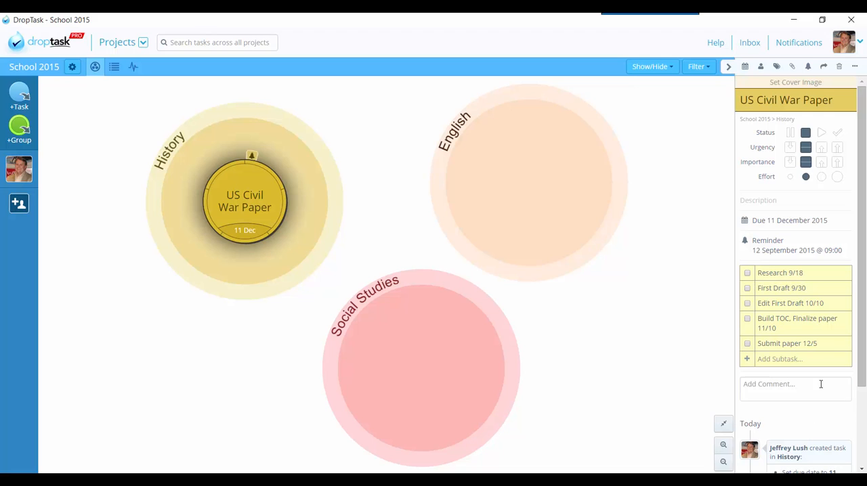
# Step: Review the US Civil War Paper task's activity history, including the library comment and the task creation entry
pyautogui.scroll(-1, 820, 386)
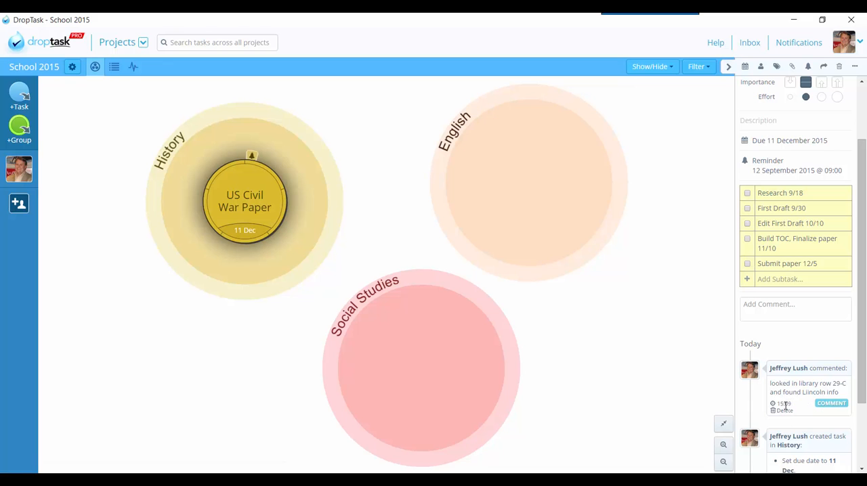
pyautogui.scroll(-2, 791, 387)
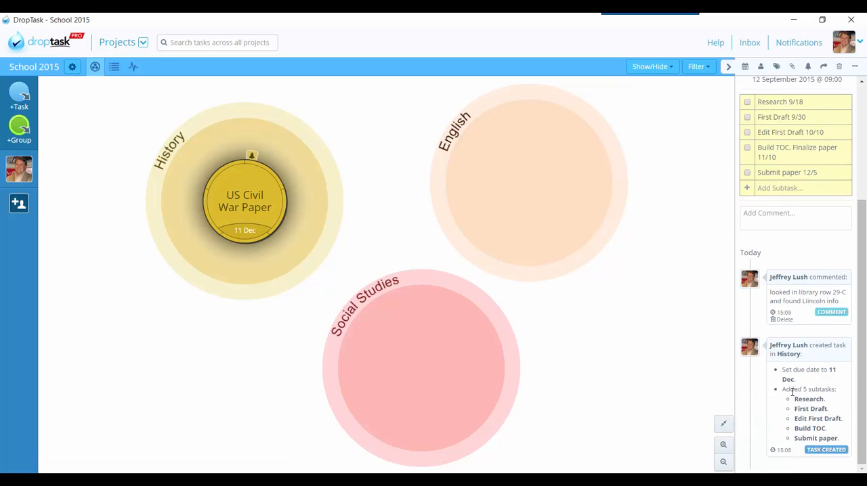
pyautogui.scroll(3, 792, 391)
pyautogui.scroll(1, 791, 399)
pyautogui.scroll(-2, 789, 393)
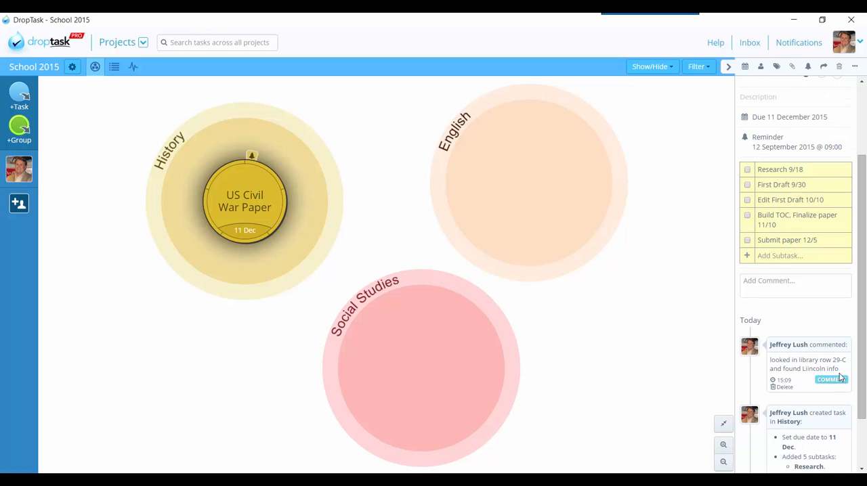
pyautogui.moveTo(832, 359); pyautogui.dragTo(846, 358)
# Step: Save a second comment on the US Civil War Paper task consisting of "reading notes..." followed by several lines of filler text
pyautogui.click(761, 284)
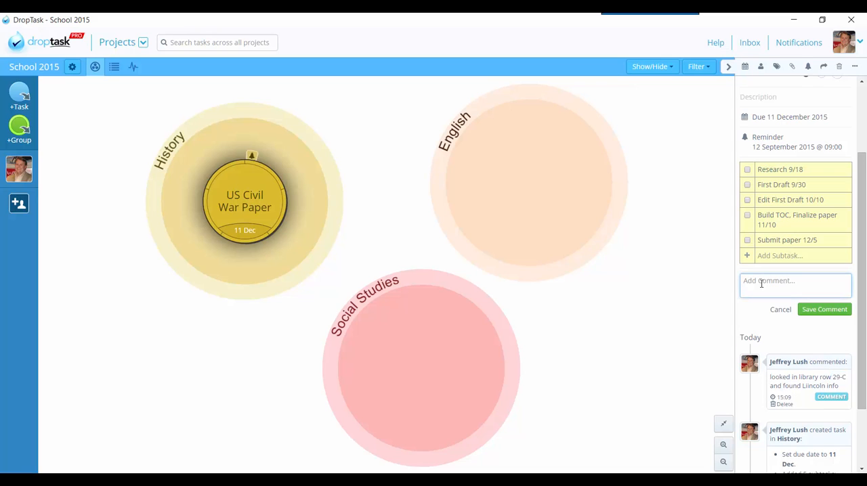
pyautogui.write('comments')
pyautogui.press('BackSpace')
pyautogui.press('BackSpace')
pyautogui.press('BackSpace')
pyautogui.press('BackSpace')
pyautogui.press('BackSpace')
pyautogui.write('reading notes...hjdlakjhd lasjhflsdah fljksah fljkashl')
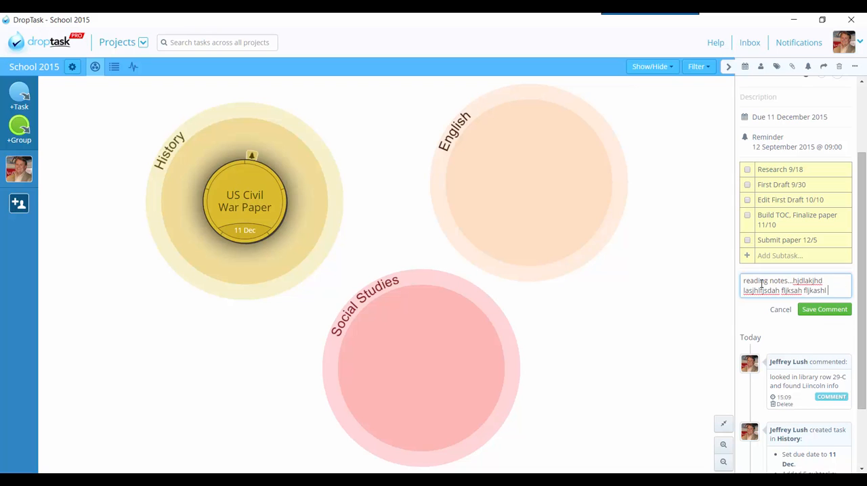
pyautogui.write(' kjahlkjds lsdajhf dlsajh ldasjhfldksajh fdsajhlasjkhf')
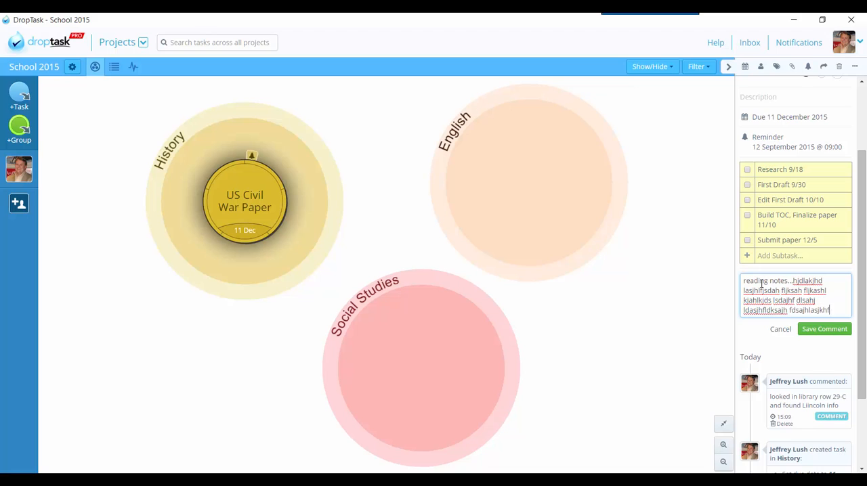
pyautogui.write(' dlskhajlshldsj hfsdalkhjf sdaljhfdsajhfdasjkl hf')
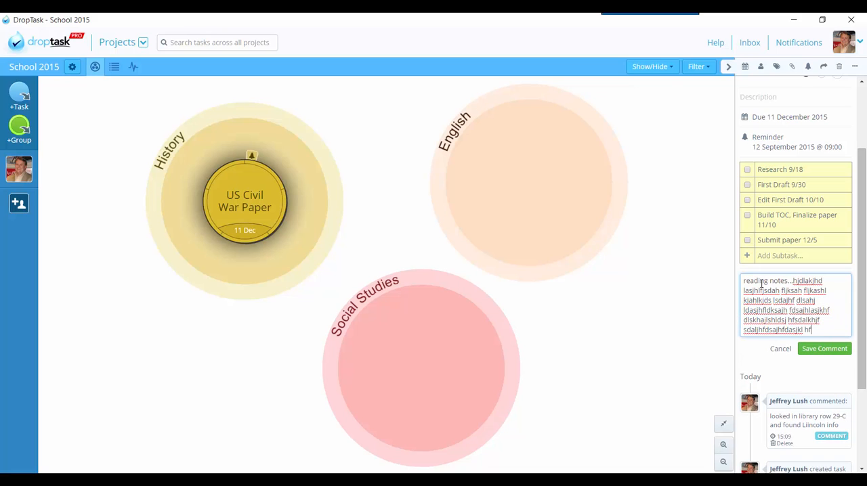
pyautogui.write('dsal')
pyautogui.click(834, 350)
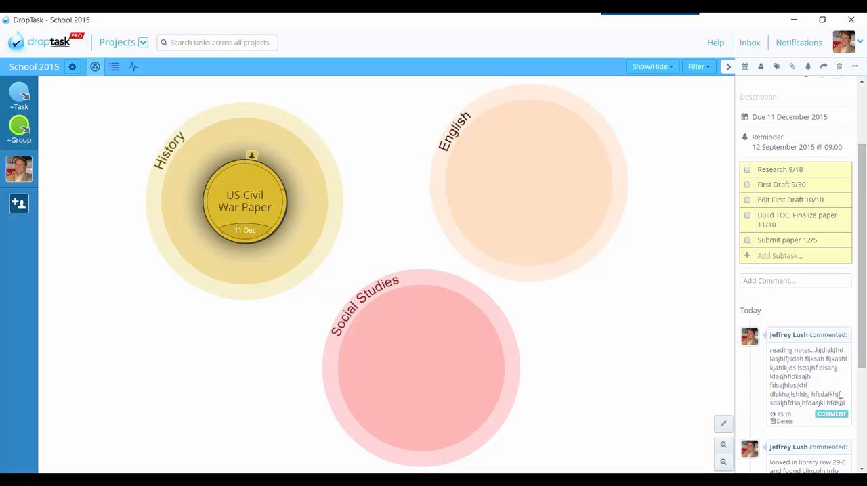
# Step: Select the full text of the reading notes comment and view the copy option offered for it
pyautogui.moveTo(847, 405); pyautogui.dragTo(768, 350)
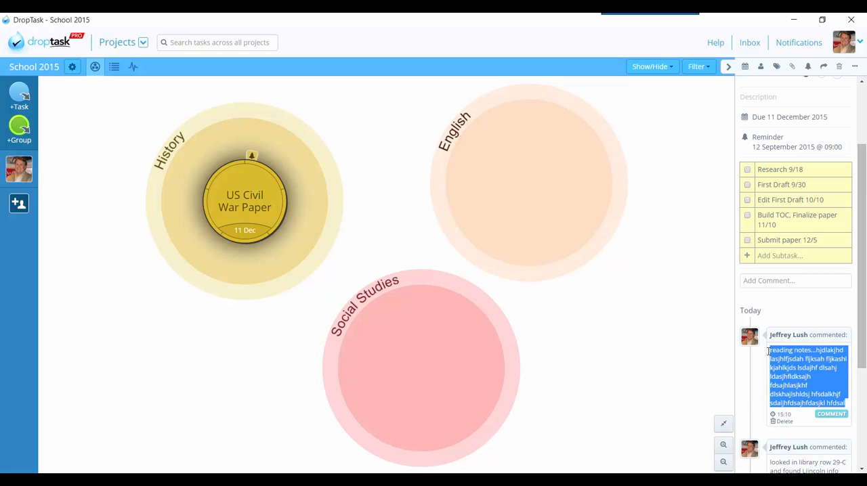
pyautogui.rightClick(788, 359)
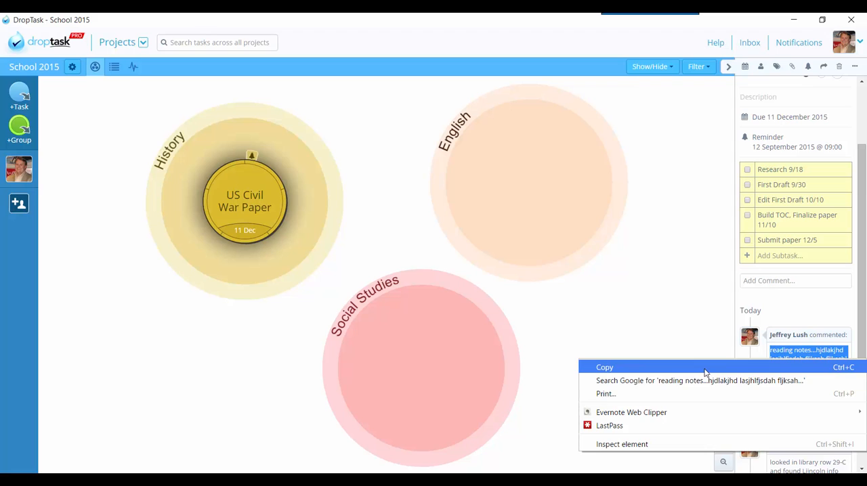
pyautogui.click(806, 349)
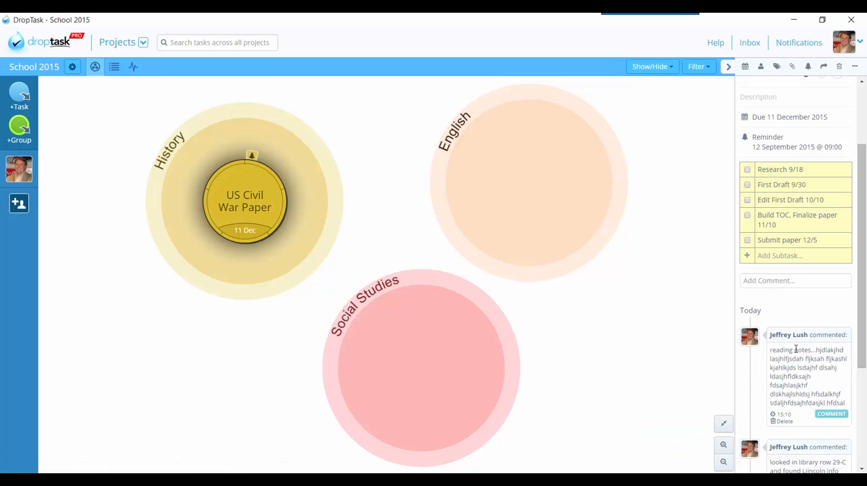
# Step: View the sources offered for attaching a file to the US Civil War Paper task without attaching anything
pyautogui.scroll(3, 797, 332)
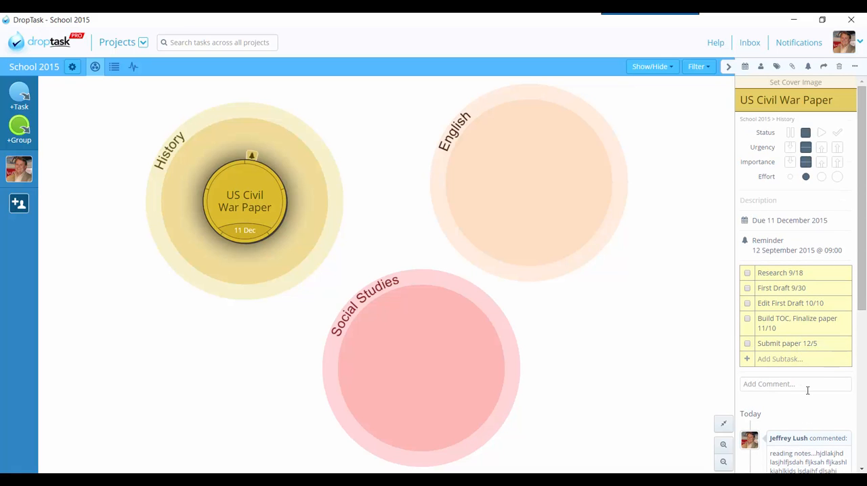
pyautogui.click(791, 66)
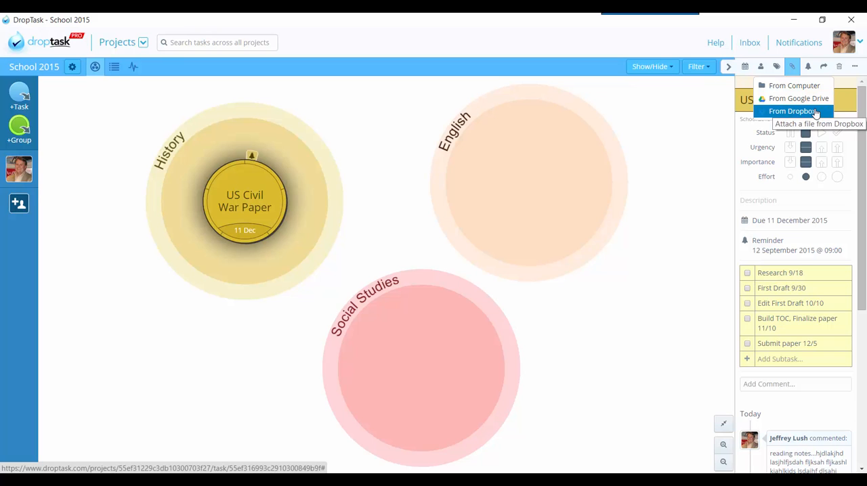
pyautogui.click(693, 119)
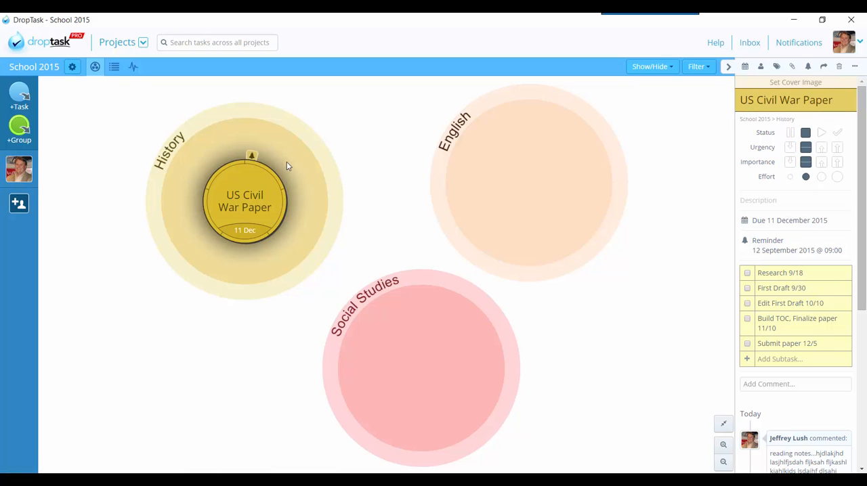
# Step: Reopen the School 2015 project from the projects overview and mark the US Civil War Paper's Research 9/18 subtask as complete
pyautogui.moveTo(266, 201)
pyautogui.click(116, 42)
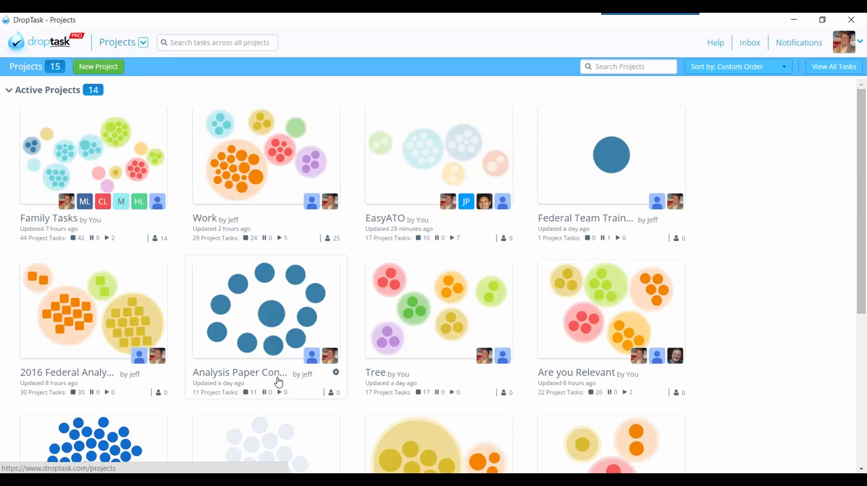
pyautogui.scroll(-4, 276, 386)
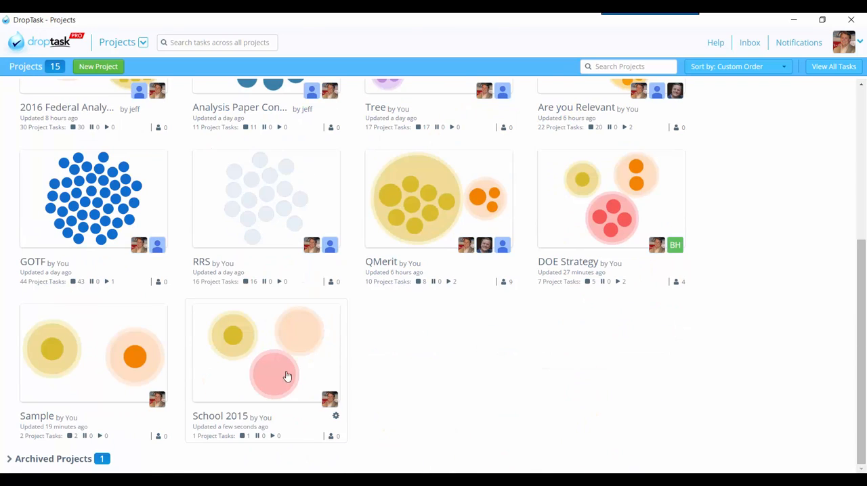
pyautogui.click(331, 378)
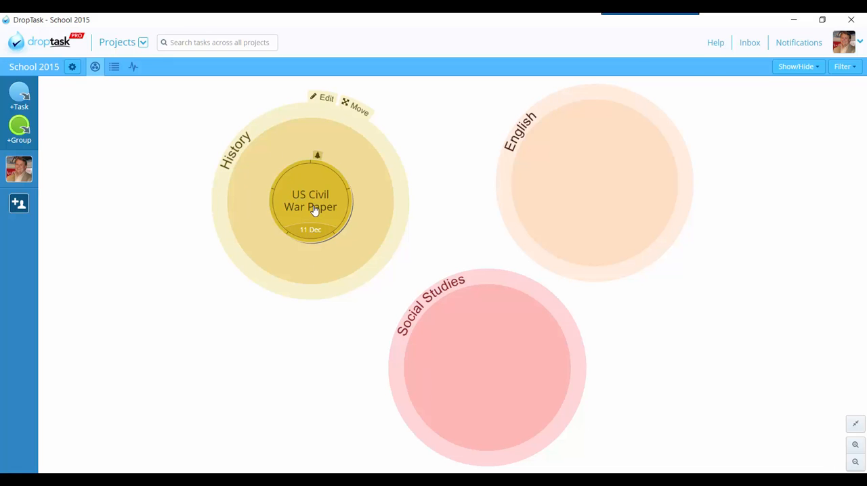
pyautogui.click(313, 211)
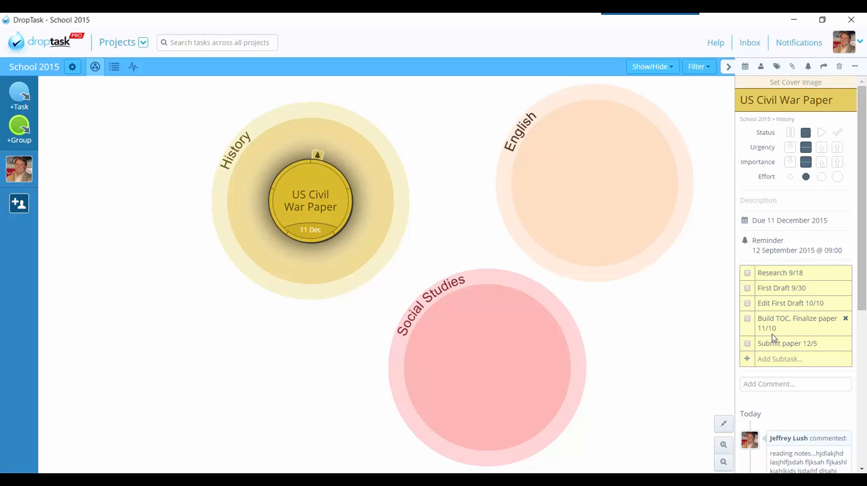
pyautogui.click(747, 273)
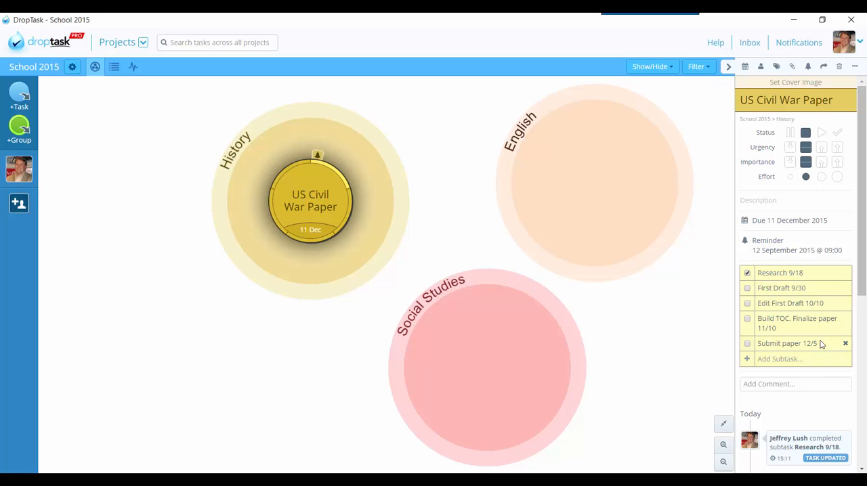
# Step: Review the reading notes and library comments in the US Civil War Paper task's activity history
pyautogui.scroll(-3, 822, 344)
pyautogui.moveTo(818, 374); pyautogui.dragTo(778, 333)
pyautogui.scroll(-3, 804, 342)
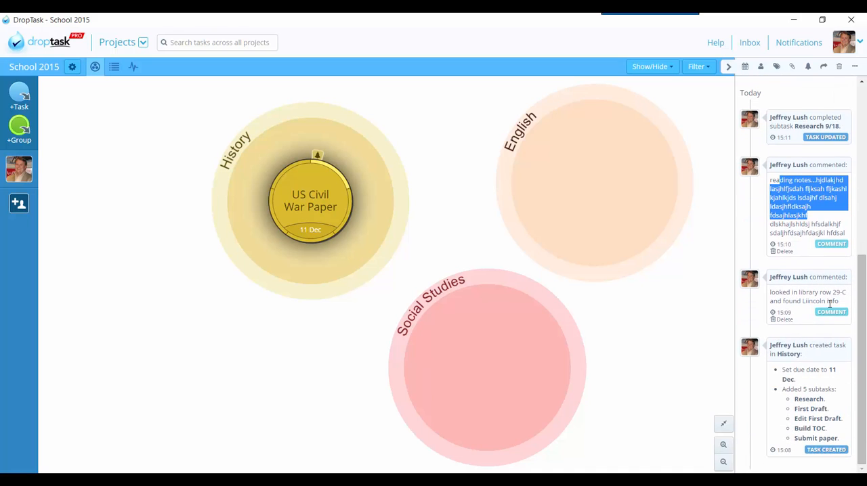
pyautogui.moveTo(847, 303); pyautogui.dragTo(765, 290)
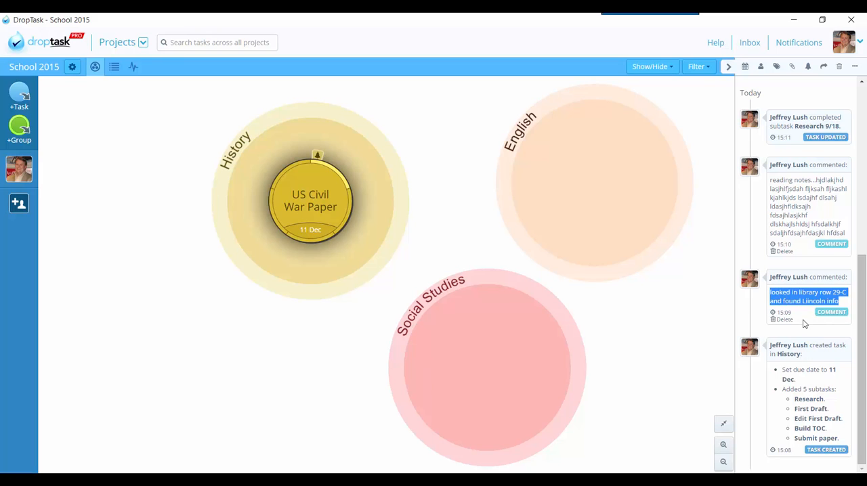
pyautogui.scroll(2, 804, 324)
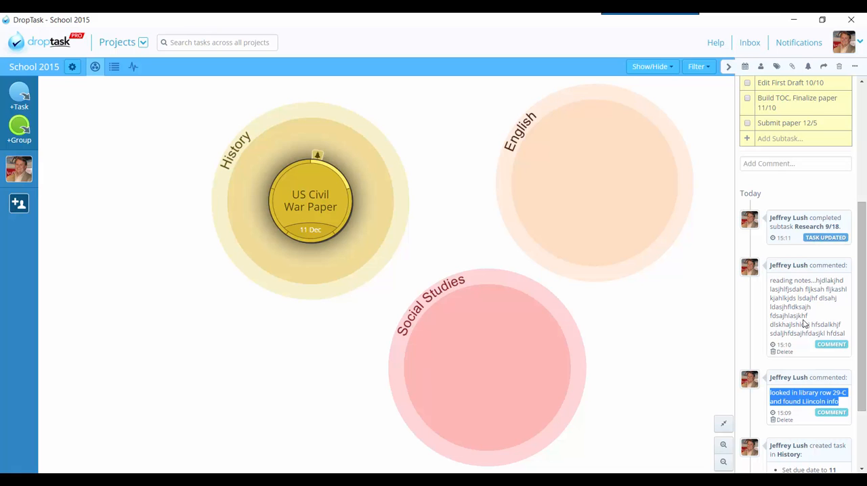
# Step: Check the file attachment sources for the US Civil War Paper task again, leaving the task without an attachment
pyautogui.scroll(4, 804, 324)
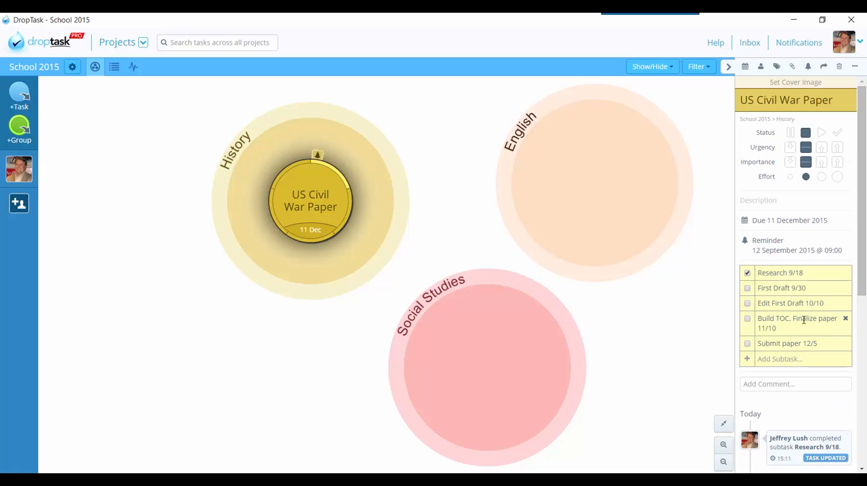
pyautogui.click(793, 70)
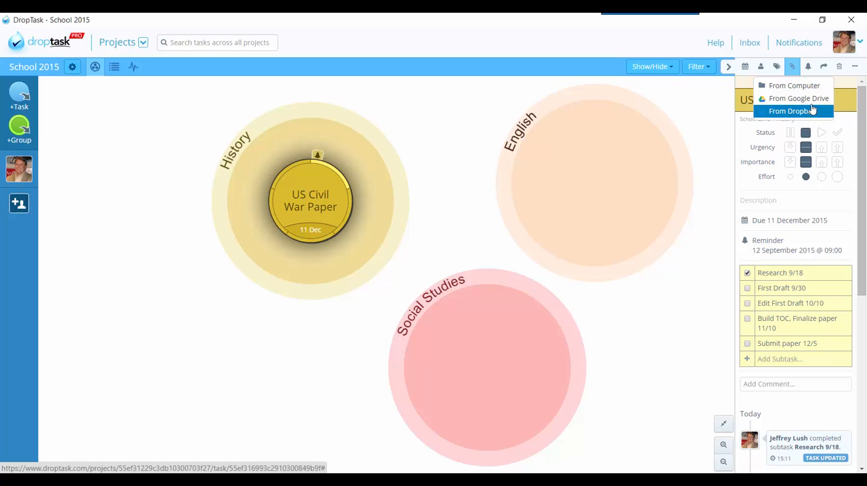
pyautogui.click(706, 100)
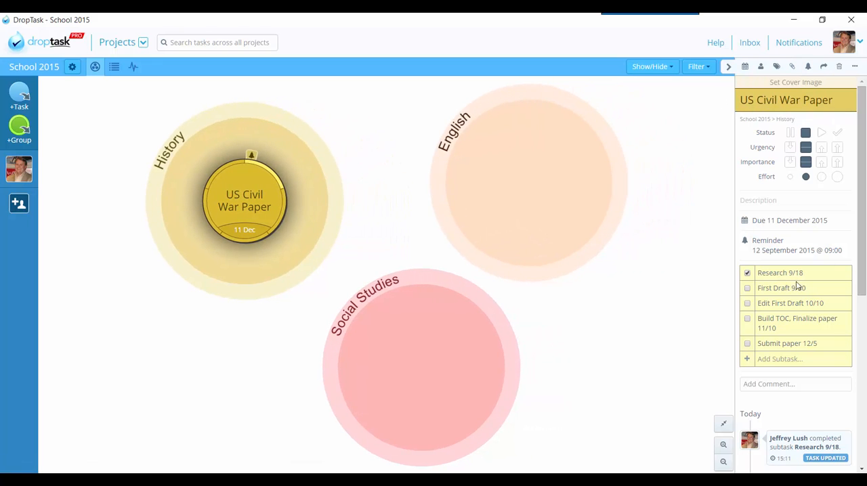